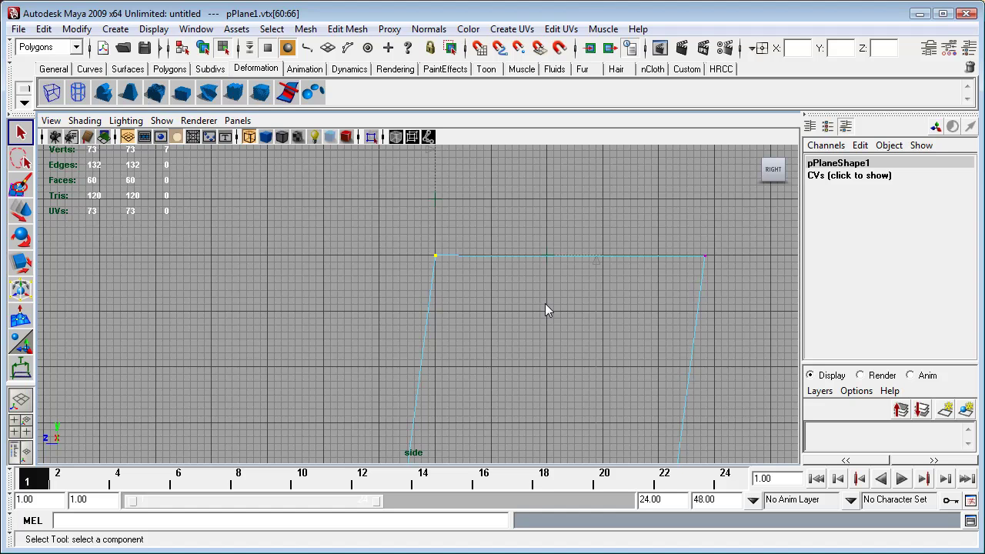
# - Move the selected front top-edge vertices and snap them to the grid at Y 128, Z -128
pyautogui.press('w')
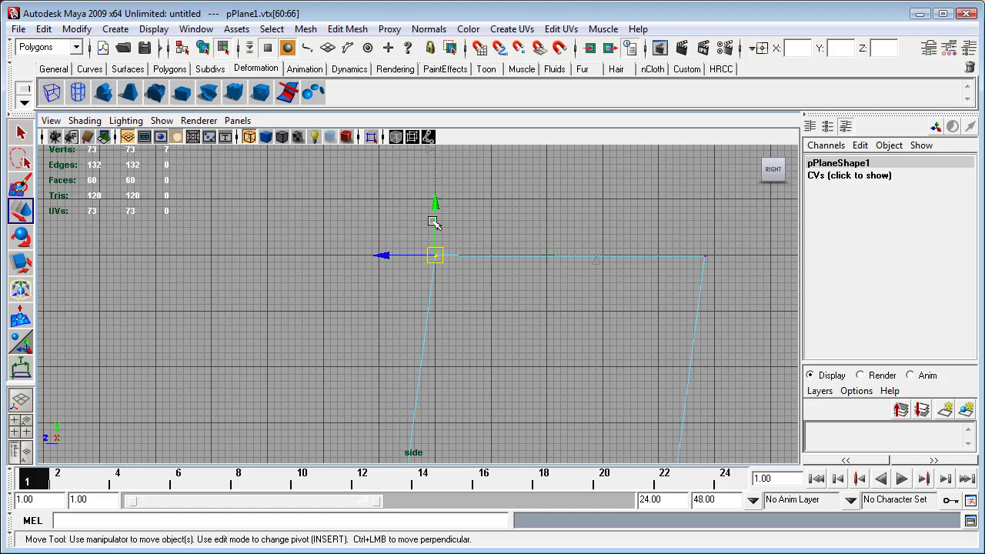
pyautogui.moveTo(435, 204); pyautogui.dragTo(400, 303)
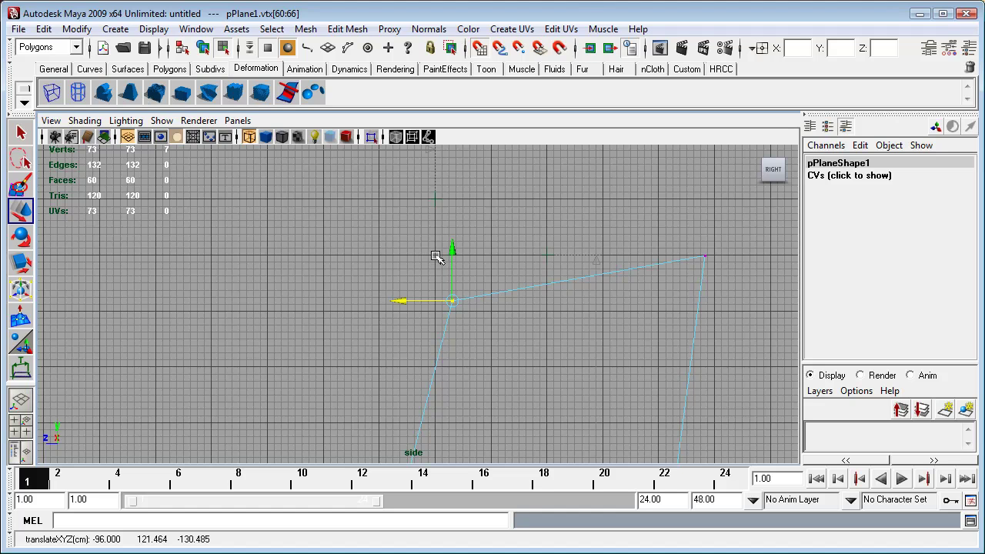
pyautogui.moveTo(436, 257); pyautogui.dragTo(434, 256, button='middle')
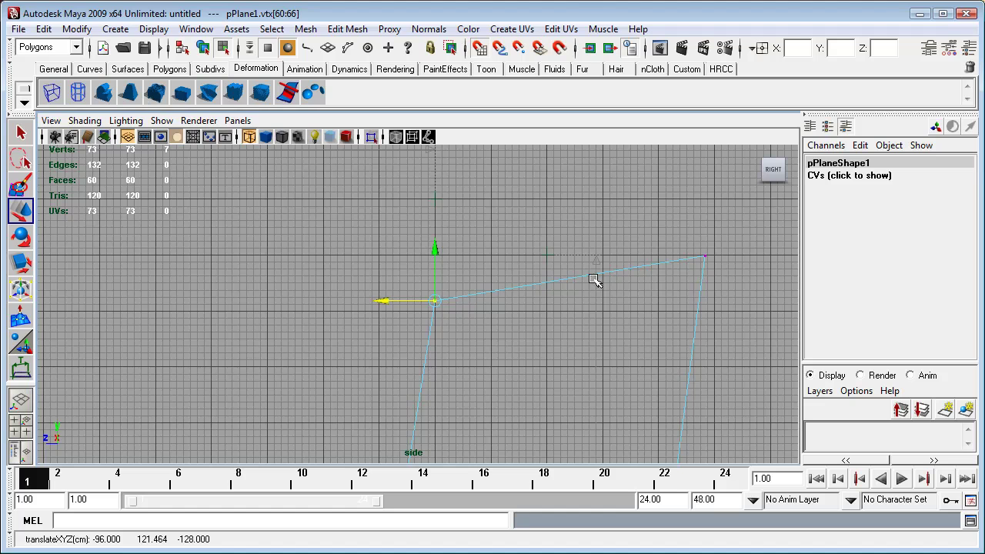
pyautogui.press('x')
pyautogui.click(435, 250)
pyautogui.moveTo(487, 255); pyautogui.dragTo(484, 257, button='middle')
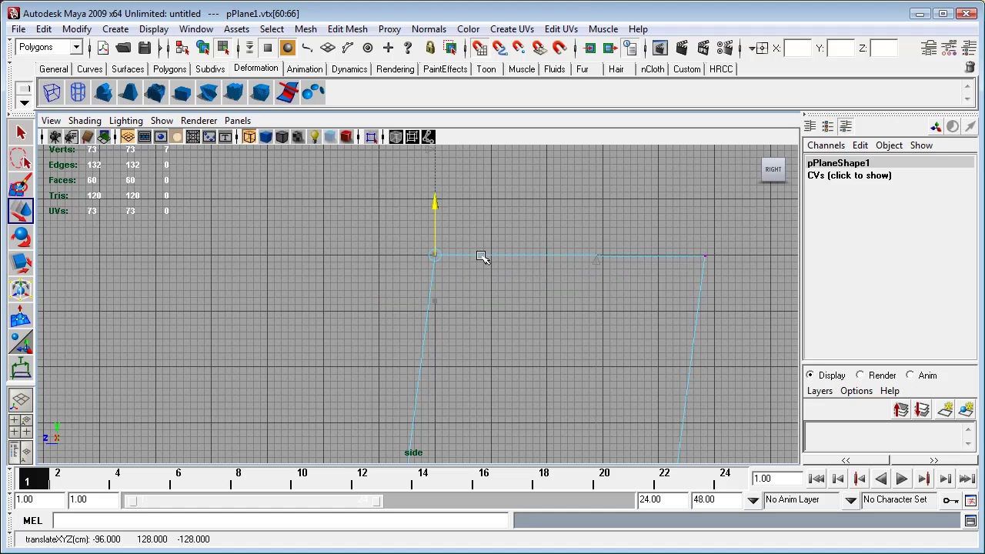
pyautogui.moveTo(476, 256); pyautogui.dragTo(475, 255)
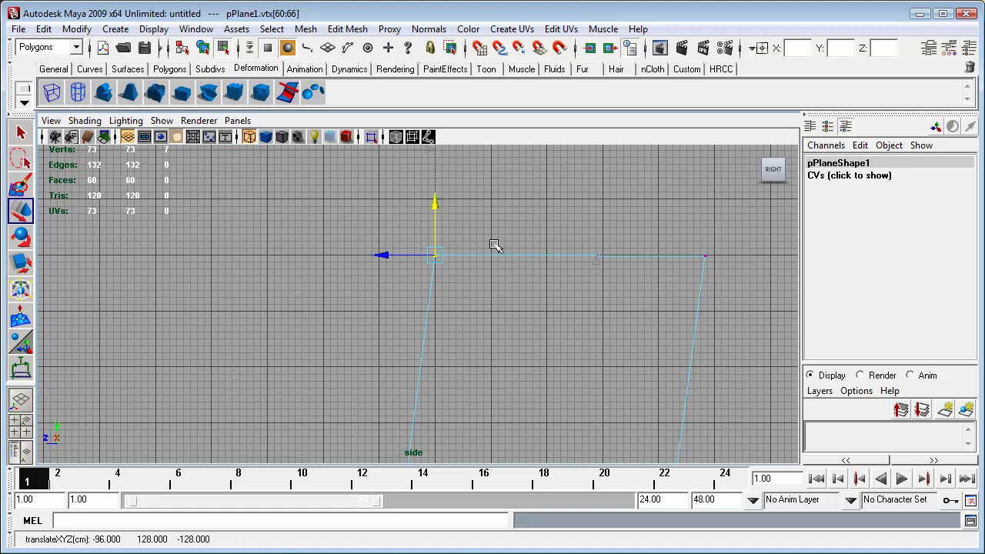
# - Select the vertices at the opposite end of the top edge and snap them vertically to the first corner's height
pyautogui.moveTo(695, 236); pyautogui.dragTo(736, 279)
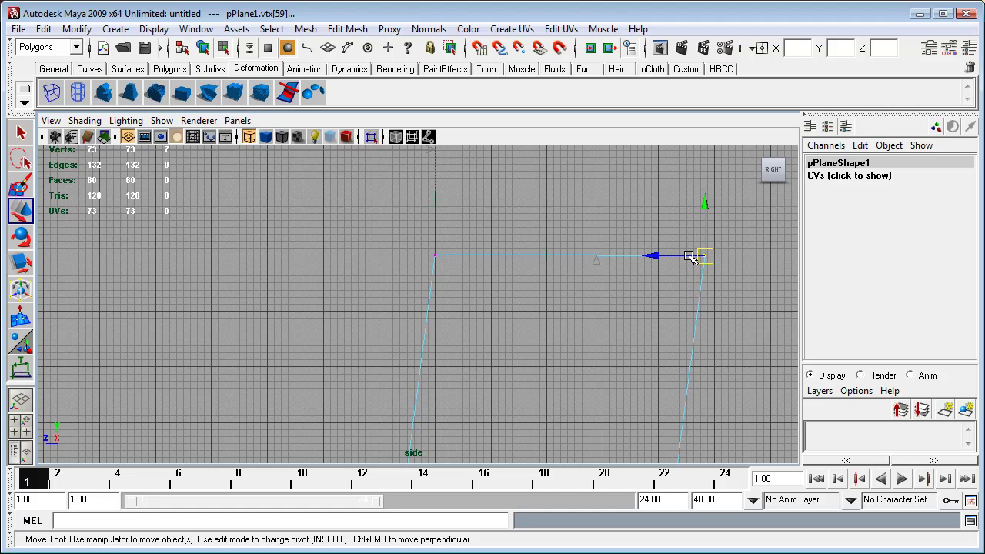
pyautogui.press('v')
pyautogui.moveTo(707, 207); pyautogui.dragTo(436, 259)
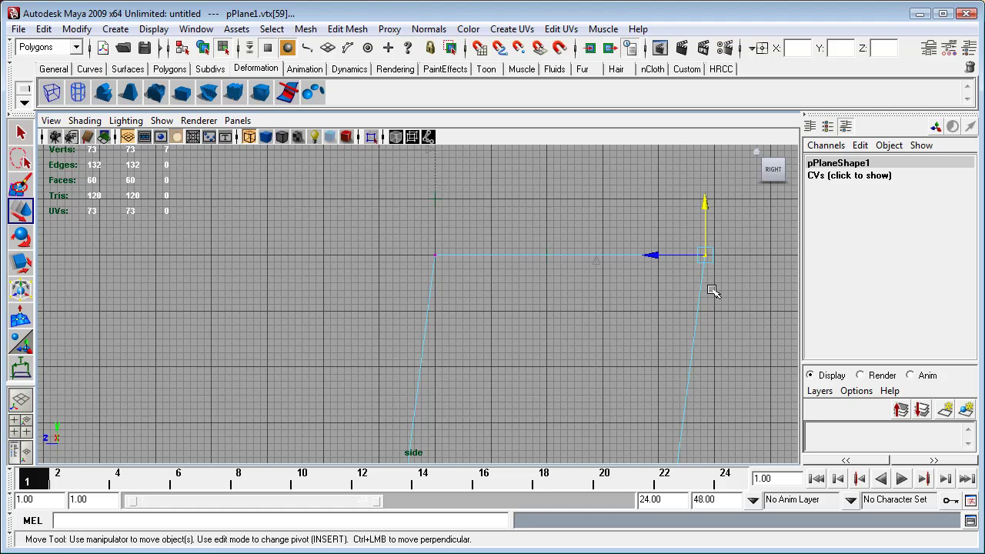
# - In the perspective view, return to object selection and delete all the distance dimensions around the curved mesh
pyautogui.press('space')
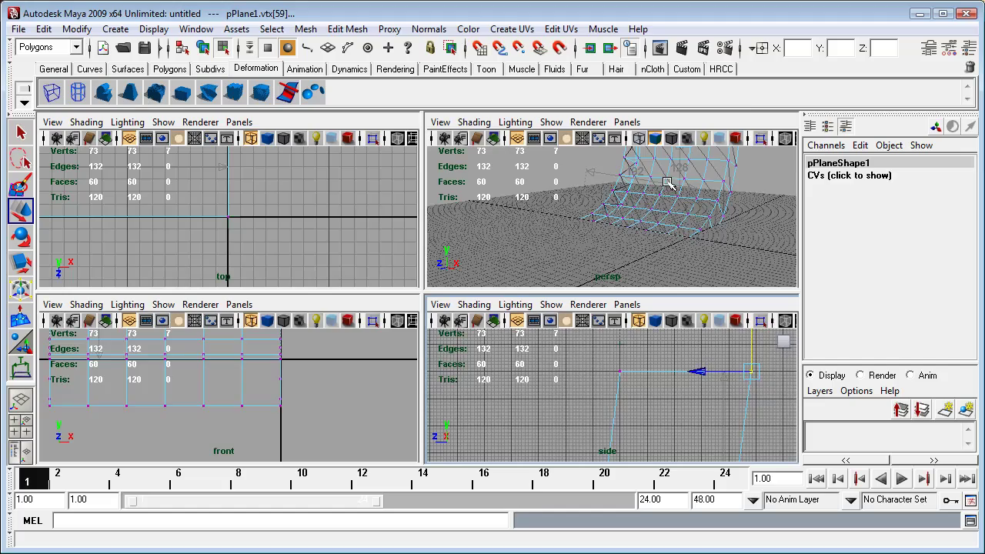
pyautogui.press('space')
pyautogui.keyDown('alt'); pyautogui.moveTo(667, 210); pyautogui.dragTo(648, 311, button='middle'); pyautogui.keyUp('alt')
pyautogui.moveTo(676, 318)
pyautogui.keyDown('alt'); pyautogui.mouseDown()
pyautogui.moveTo(576, 319)
pyautogui.moveTo(669, 307)
pyautogui.mouseUp(); pyautogui.keyUp('alt')
pyautogui.keyDown('alt'); pyautogui.moveTo(731, 288); pyautogui.dragTo(658, 325, button='right'); pyautogui.keyUp('alt')
pyautogui.keyDown('alt'); pyautogui.moveTo(641, 347); pyautogui.dragTo(621, 346); pyautogui.keyUp('alt')
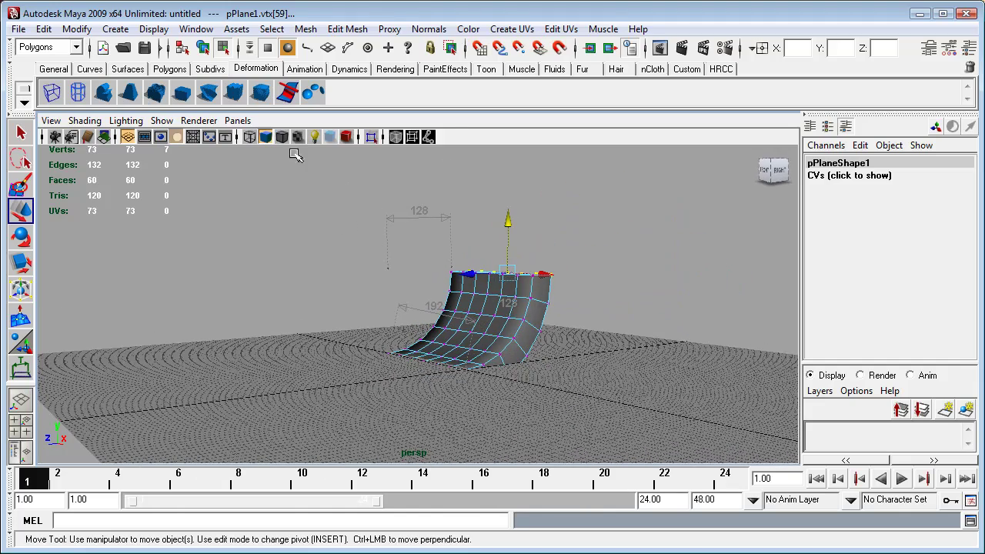
pyautogui.click(204, 48)
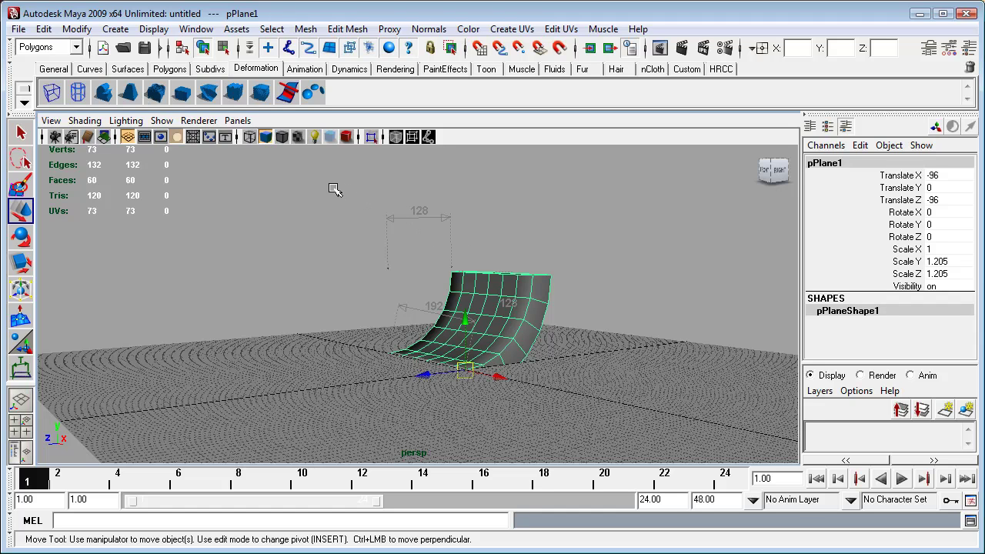
pyautogui.moveTo(332, 187); pyautogui.dragTo(653, 436)
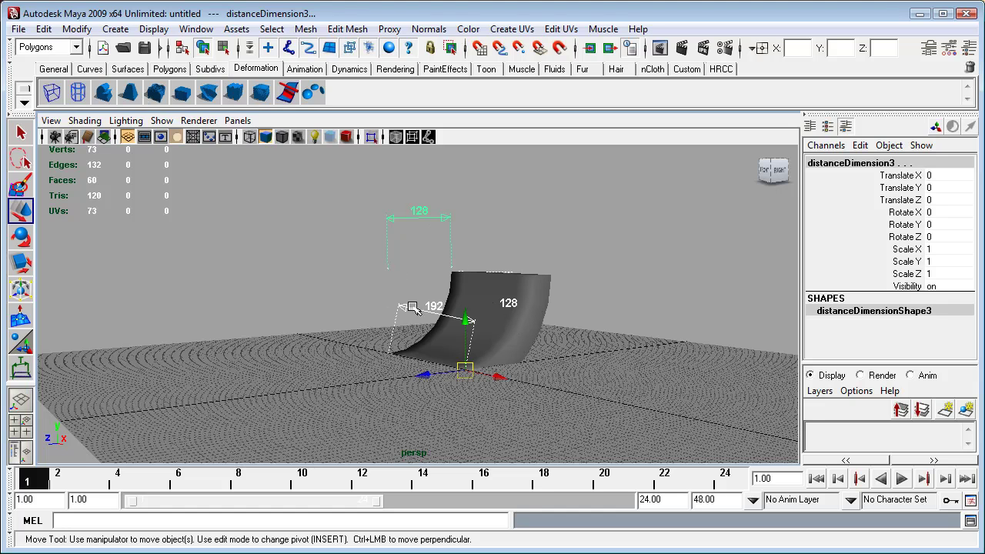
pyautogui.press('Delete')
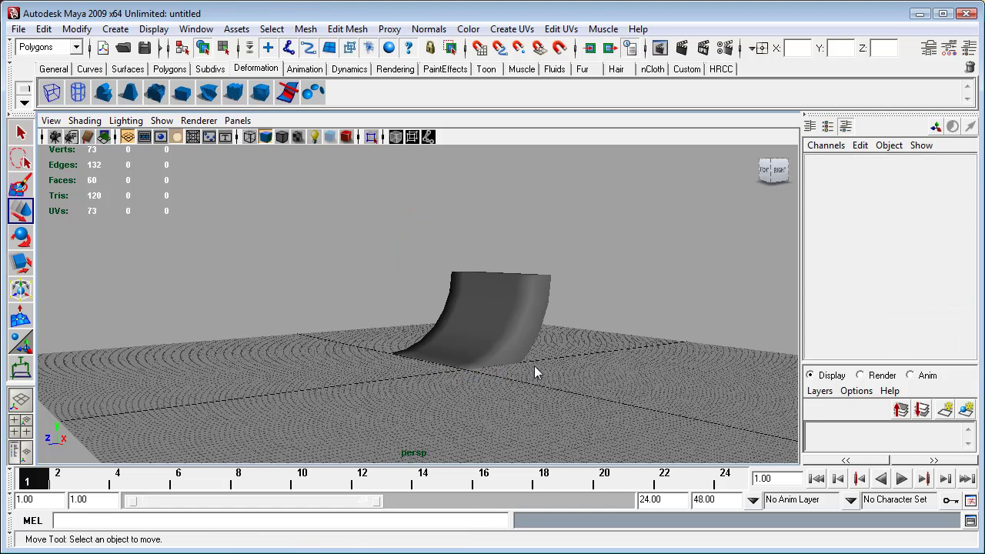
# - Select the curved plane mesh and freeze its transformations
pyautogui.click(500, 336)
pyautogui.keyDown('alt'); pyautogui.moveTo(461, 420); pyautogui.dragTo(499, 427); pyautogui.keyUp('alt')
pyautogui.keyDown('alt'); pyautogui.moveTo(545, 409); pyautogui.dragTo(658, 402, button='right'); pyautogui.keyUp('alt')
pyautogui.keyDown('alt'); pyautogui.moveTo(680, 394); pyautogui.dragTo(574, 369); pyautogui.keyUp('alt')
pyautogui.keyDown('alt'); pyautogui.moveTo(539, 425); pyautogui.dragTo(560, 431); pyautogui.keyUp('alt')
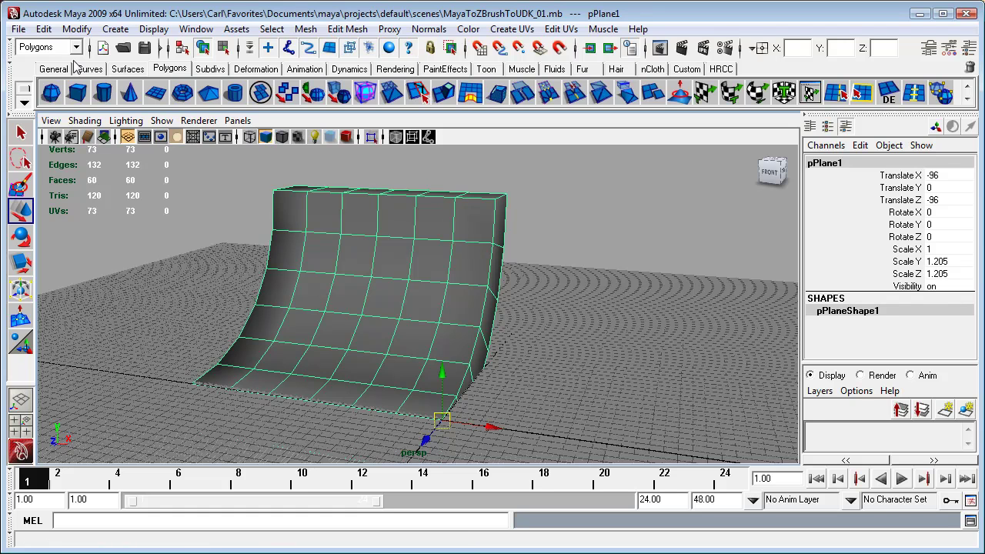
pyautogui.click(77, 31)
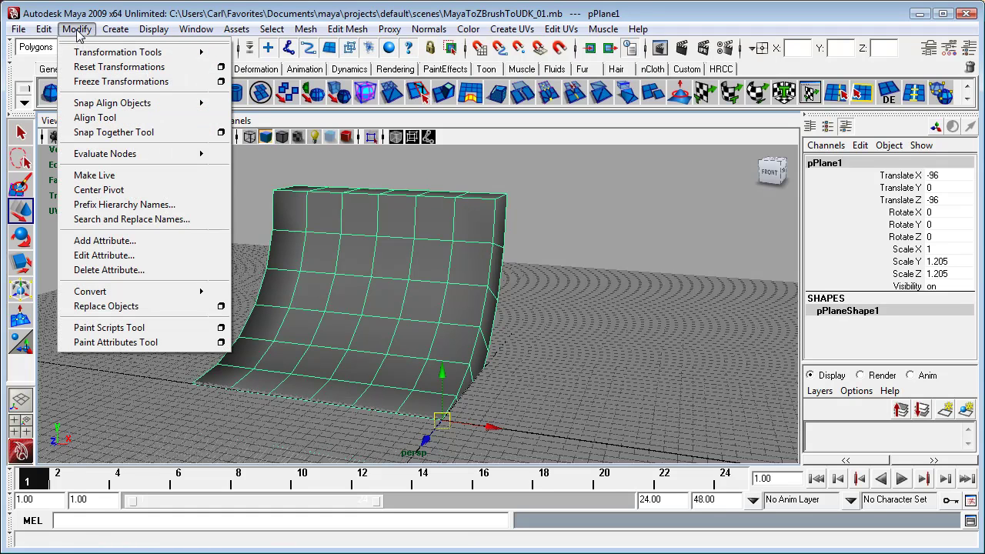
pyautogui.click(101, 83)
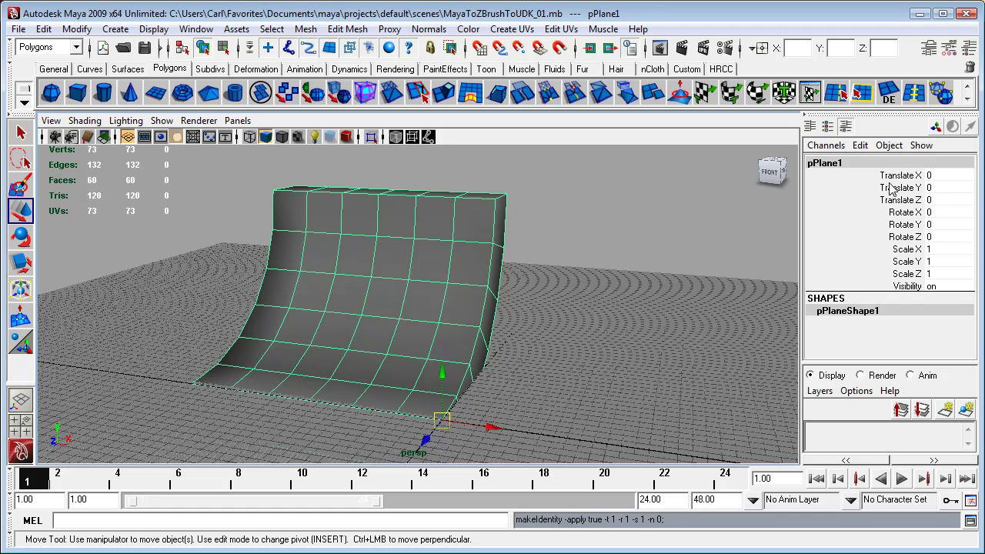
# - Rename the curved mesh as Qtr_Pipe_01
pyautogui.click(835, 164)
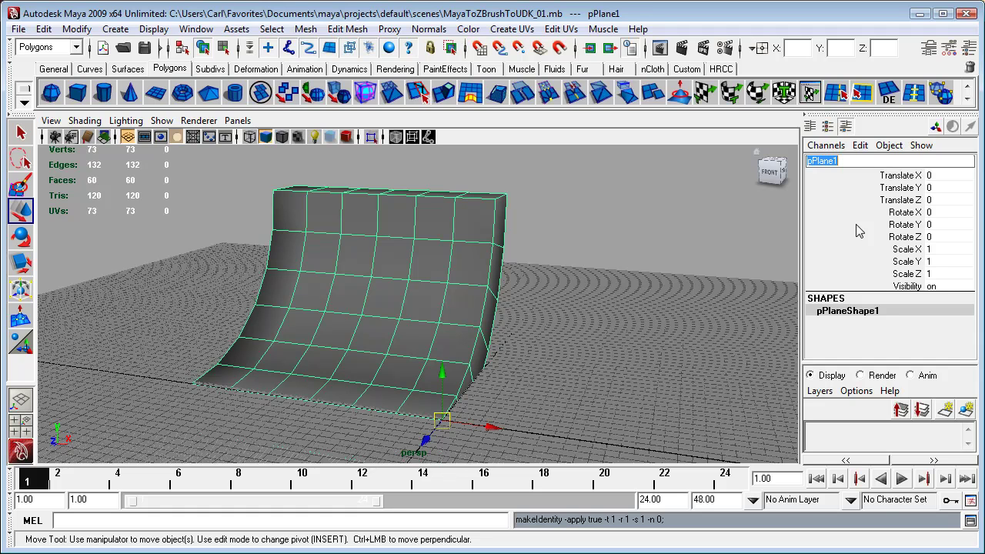
pyautogui.write('Qtr_Pipe_01')
pyautogui.press('Return')
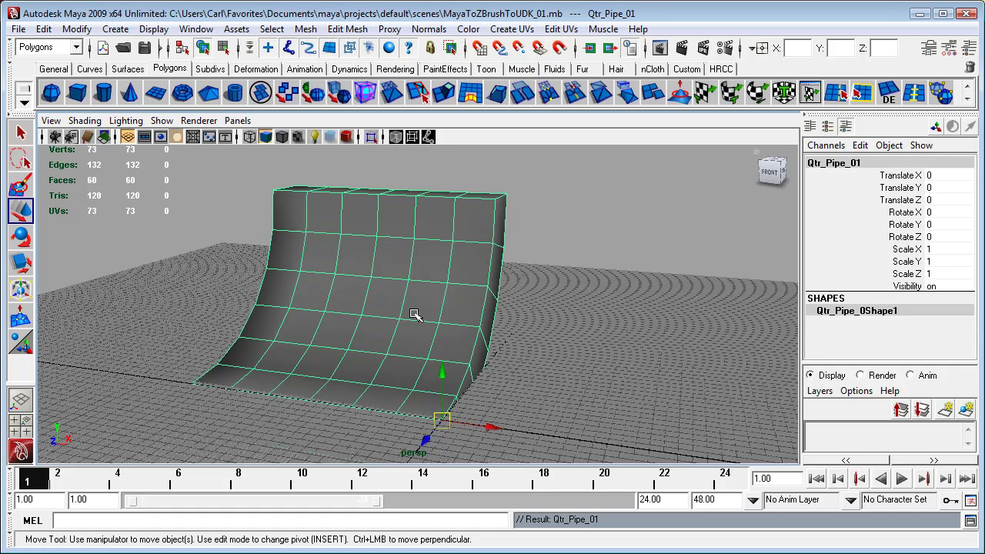
# - Delete the construction history of the quarter pipe mesh
pyautogui.click(77, 29)
pyautogui.moveTo(47, 30)
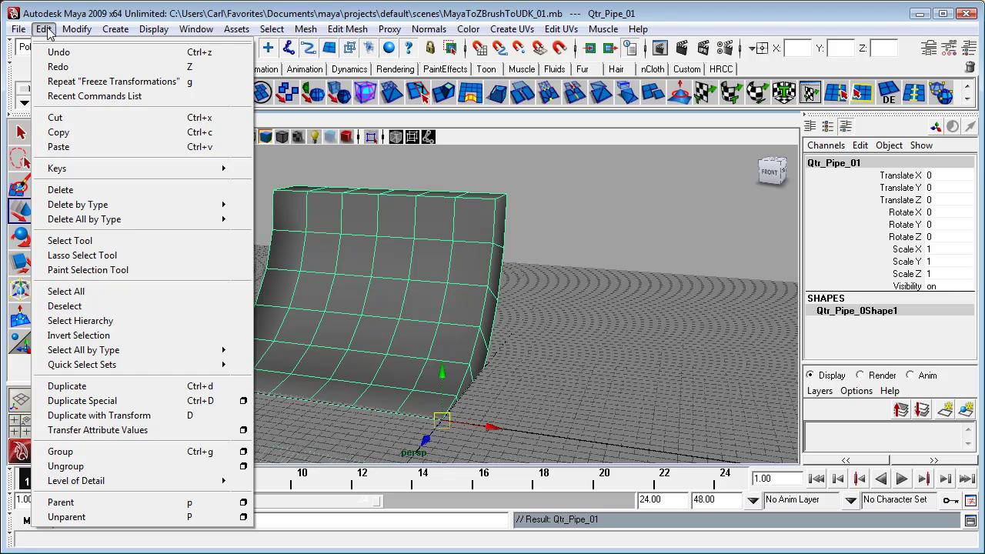
pyautogui.click(47, 30)
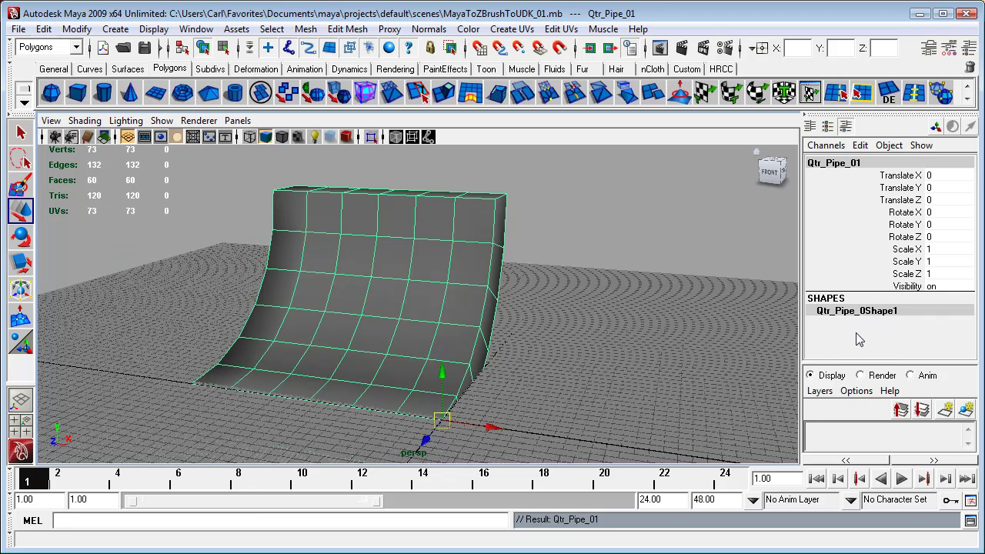
pyautogui.click(44, 30)
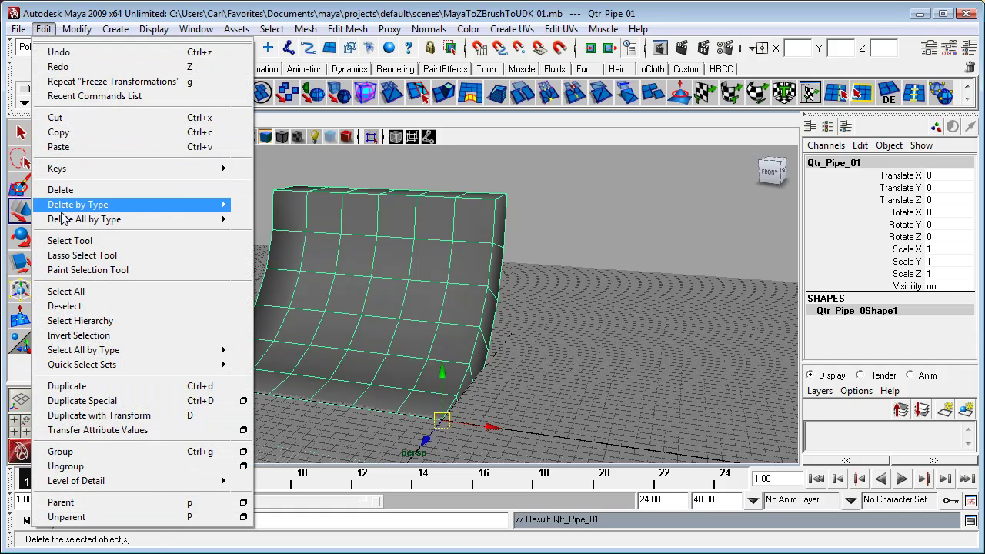
pyautogui.moveTo(65, 209)
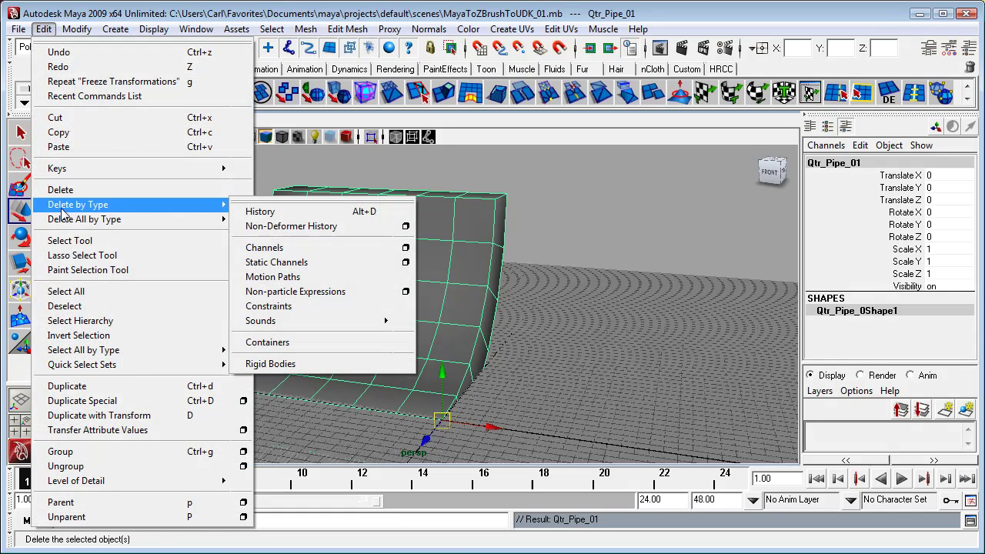
pyautogui.click(271, 218)
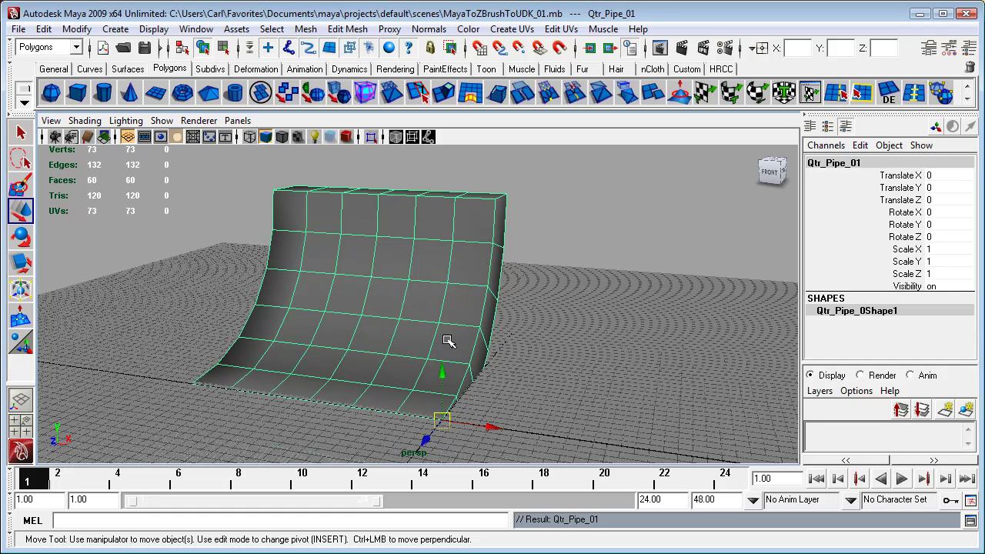
# - Start a new project and name it UGDC_Maya_to_ZBrush_to_UDK, keeping the location in the maya projects folder
pyautogui.click(19, 30)
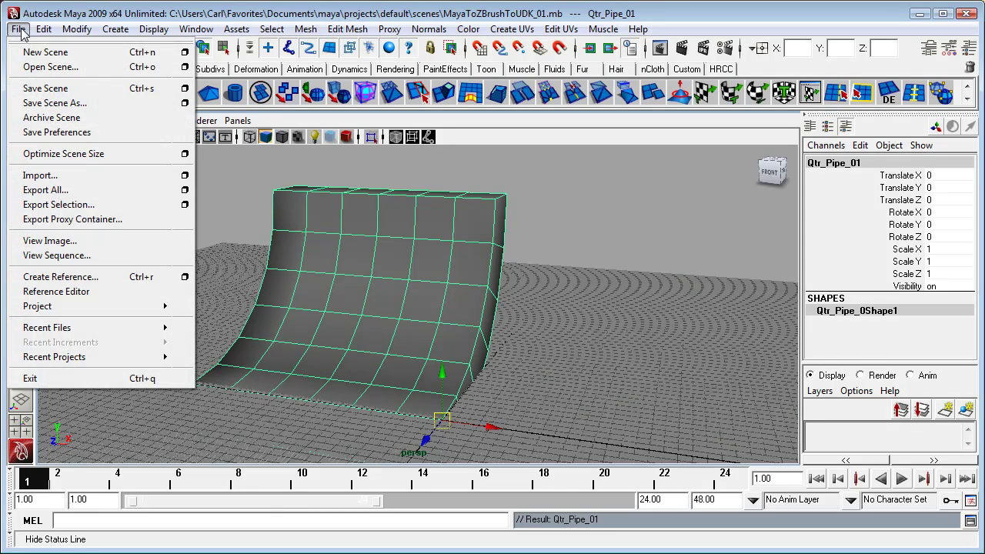
pyautogui.moveTo(91, 311)
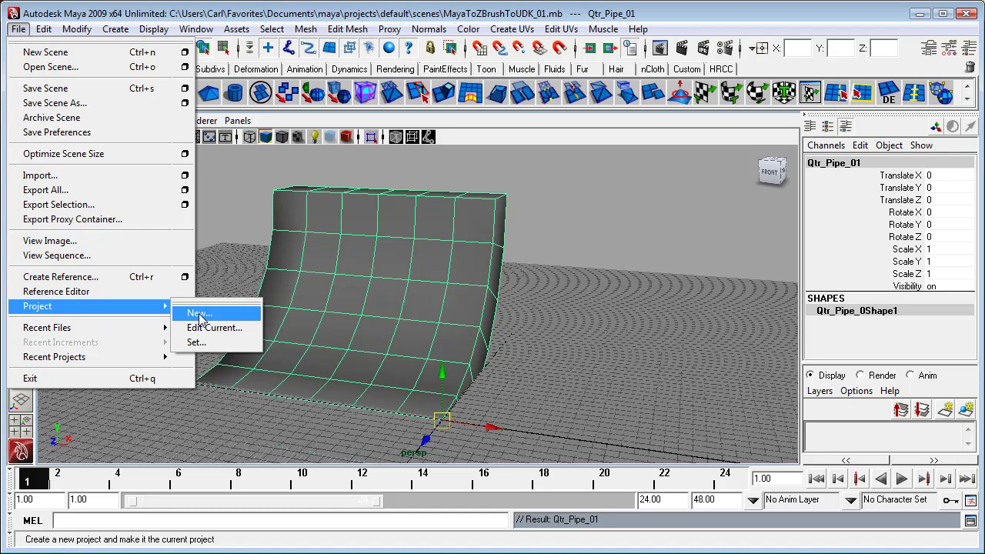
pyautogui.click(198, 314)
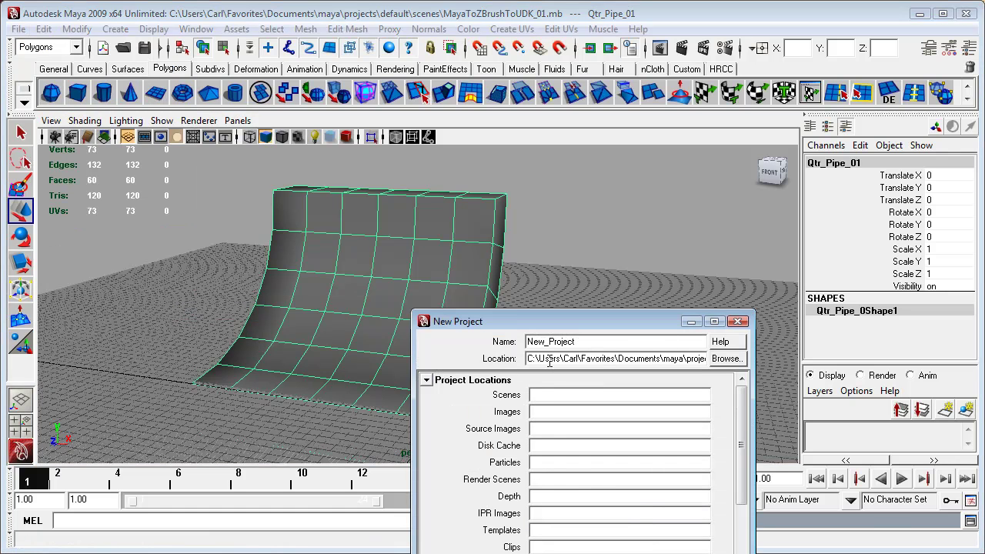
pyautogui.moveTo(569, 359); pyautogui.dragTo(526, 359)
pyautogui.doubleClick(693, 359)
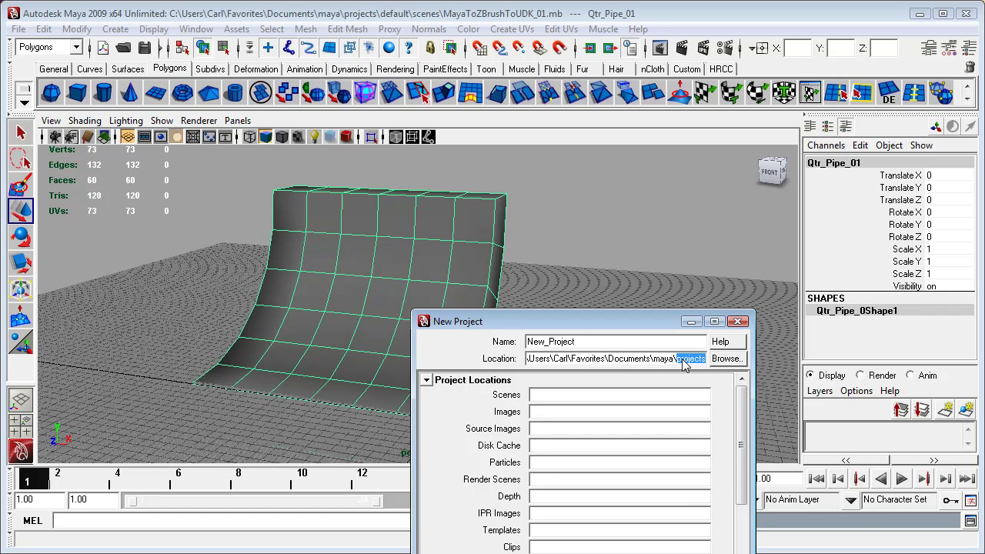
pyautogui.doubleClick(632, 344)
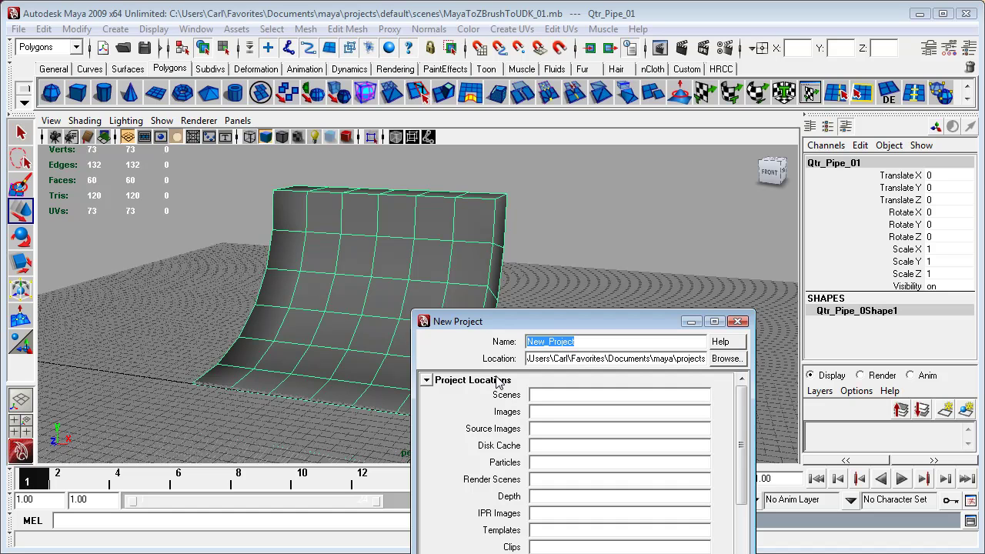
pyautogui.write('UGDC')
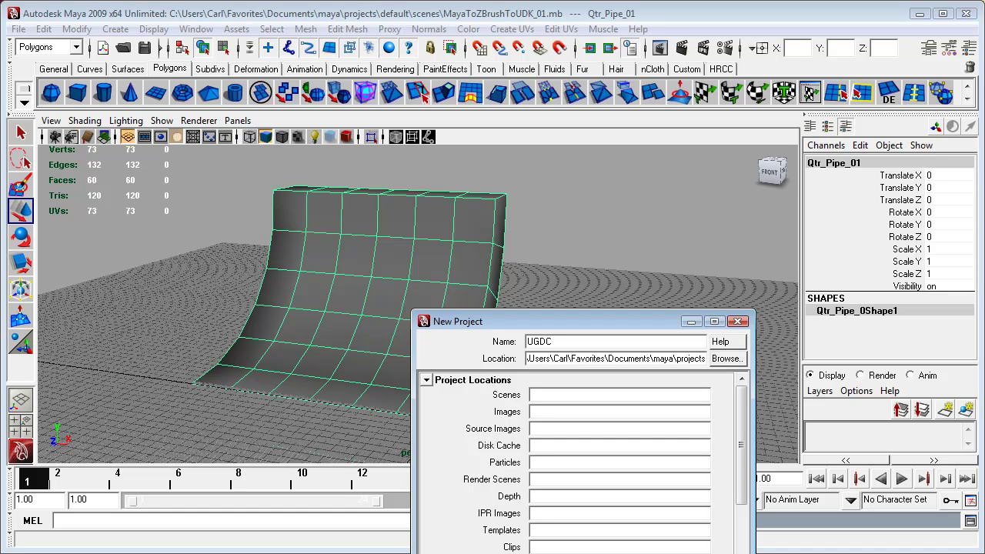
pyautogui.write('_')
pyautogui.write('Maya_to_ZBrush_to_UDK')
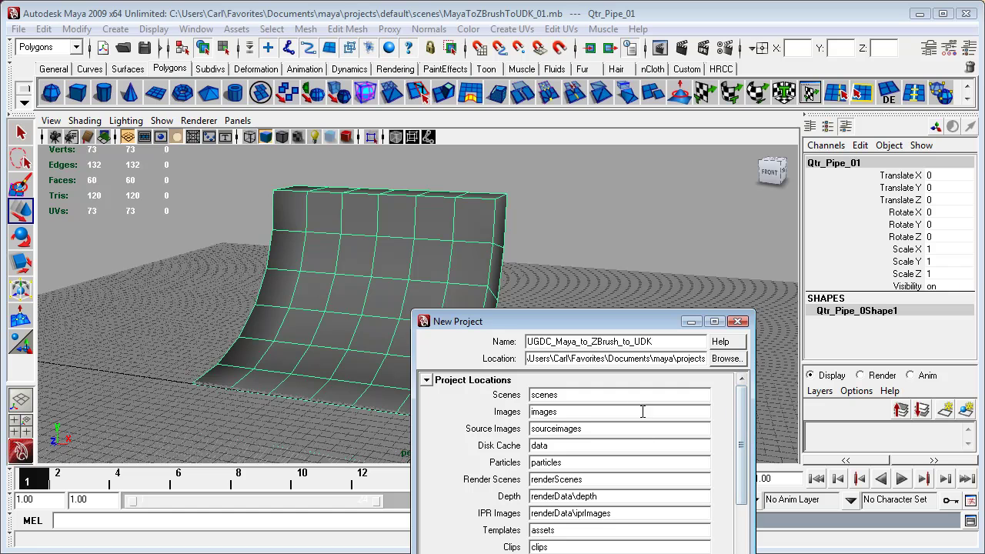
# - Use the default folder names for the project locations and create the project
pyautogui.moveTo(743, 444); pyautogui.dragTo(743, 401)
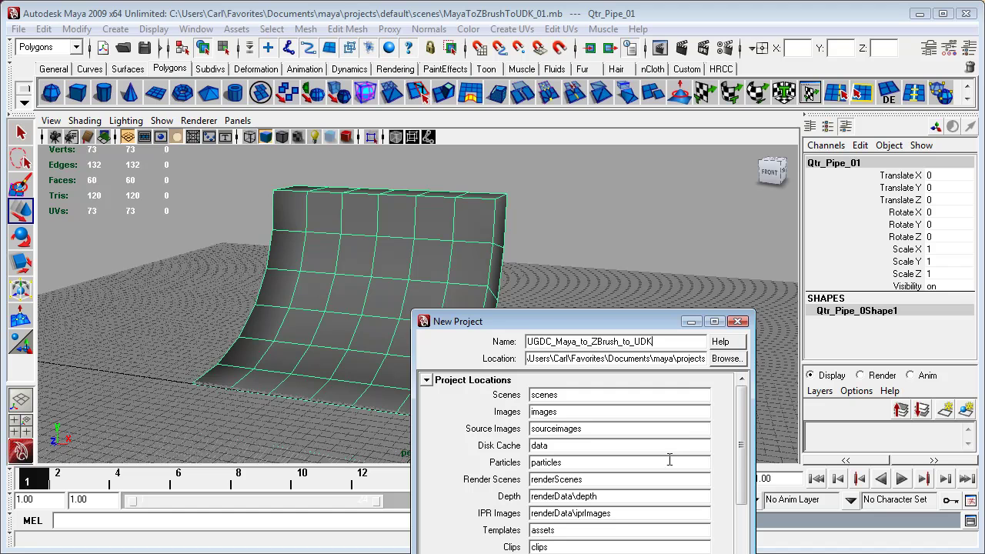
pyautogui.moveTo(631, 321); pyautogui.dragTo(623, 79)
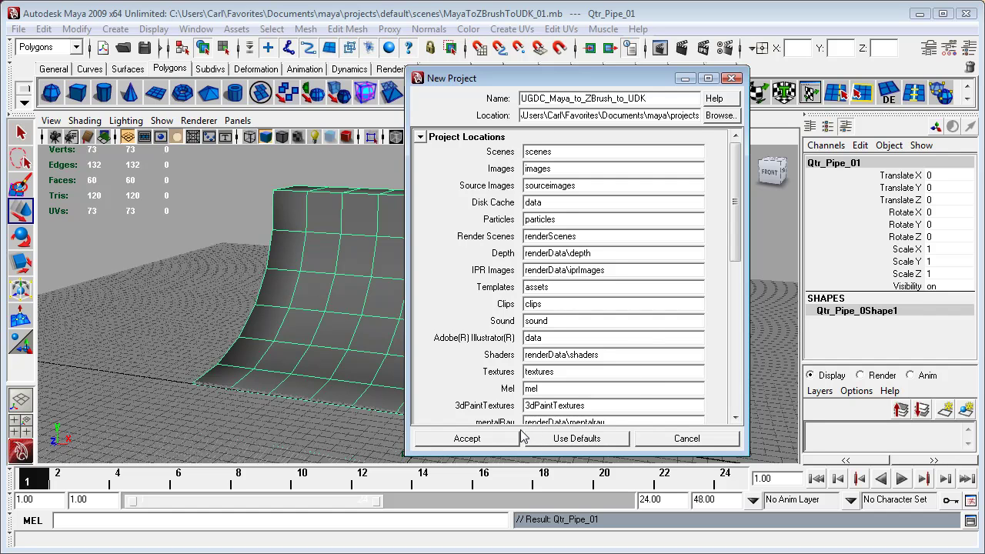
pyautogui.click(583, 443)
pyautogui.click(469, 440)
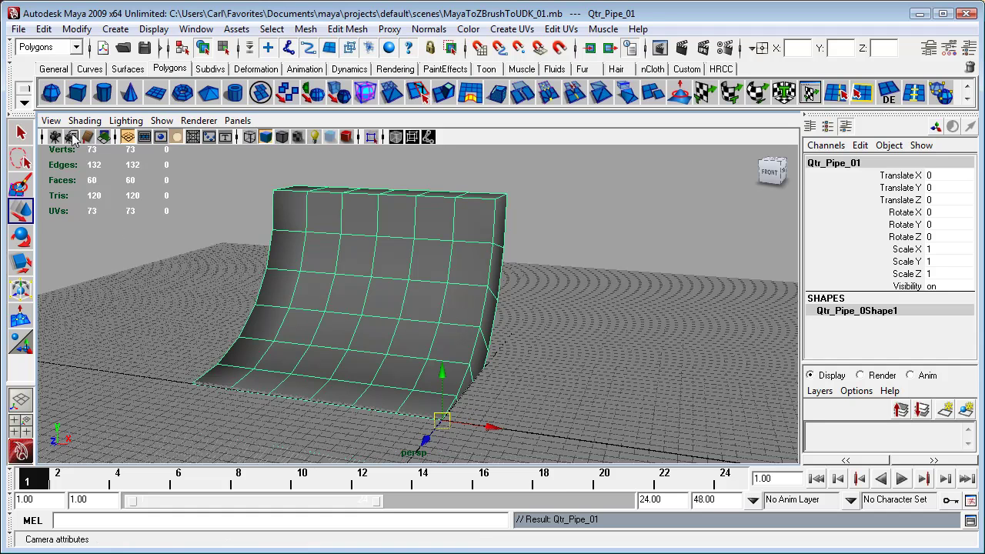
# - Set the UGDC_Maya_to_ZBrush_to_UDK folder as the current project
pyautogui.click(18, 30)
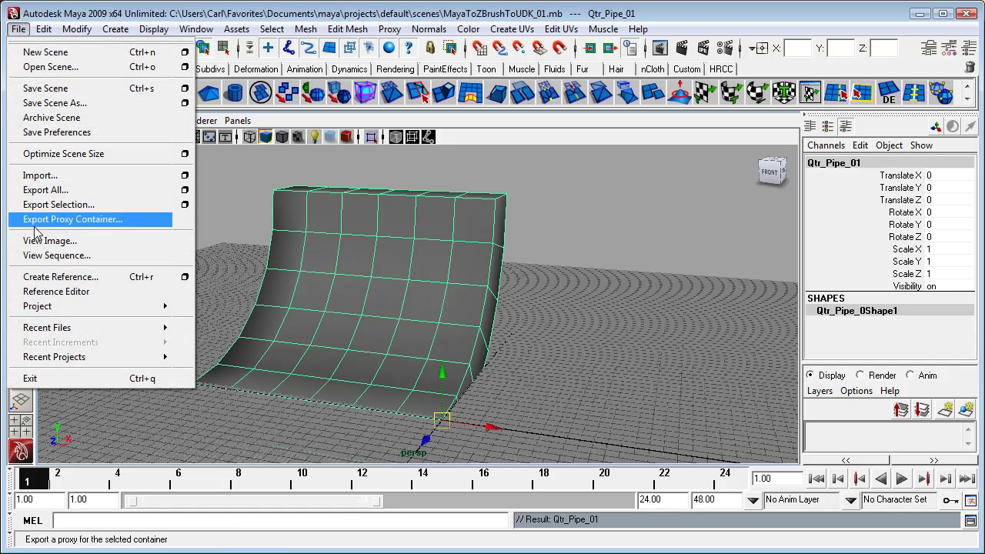
pyautogui.moveTo(72, 329)
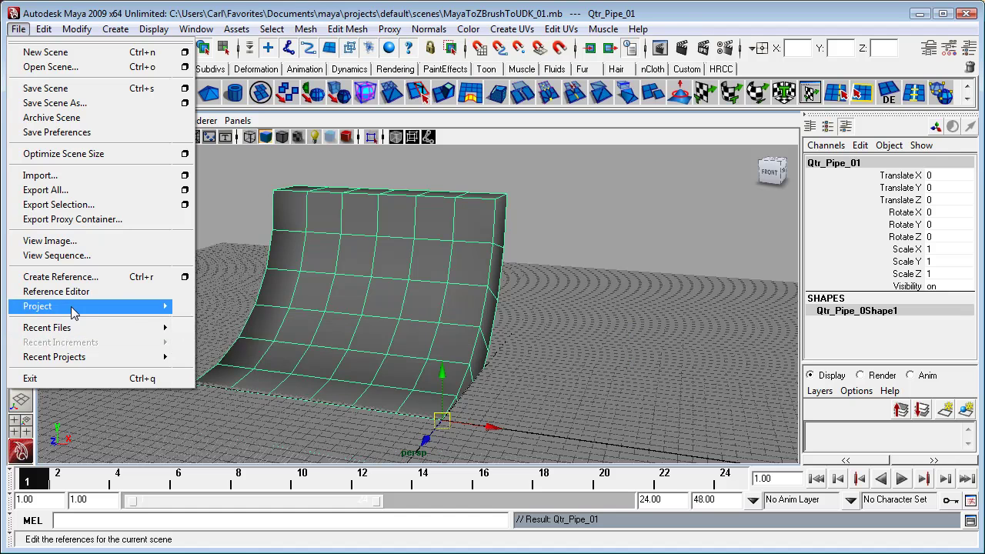
pyautogui.moveTo(154, 306)
pyautogui.click(200, 346)
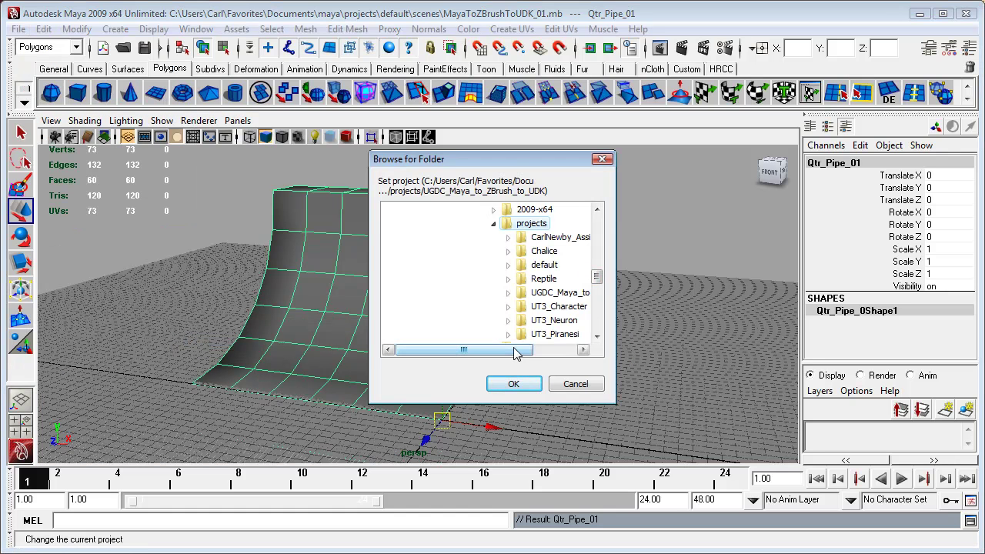
pyautogui.moveTo(515, 352); pyautogui.dragTo(541, 351)
pyautogui.click(539, 293)
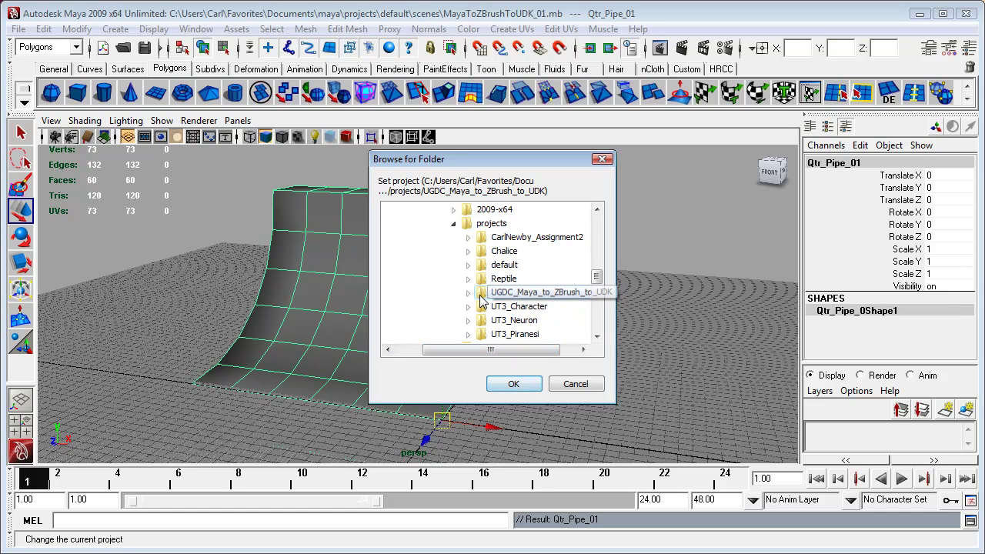
pyautogui.press('Right')
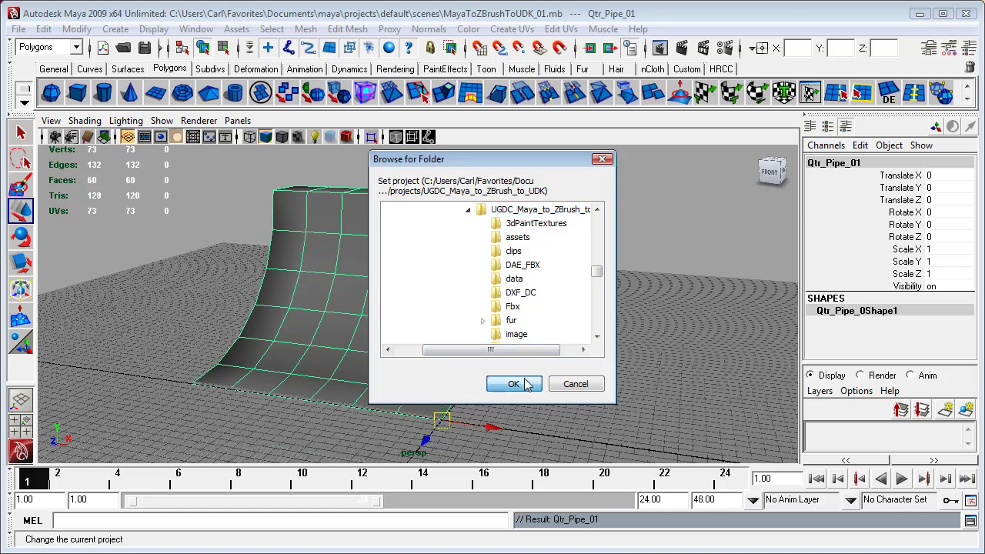
pyautogui.click(514, 383)
# - Save the scene under the name MayaToZBrushToUDK01 as mayaBinary in the project's scenes folder
pyautogui.click(18, 30)
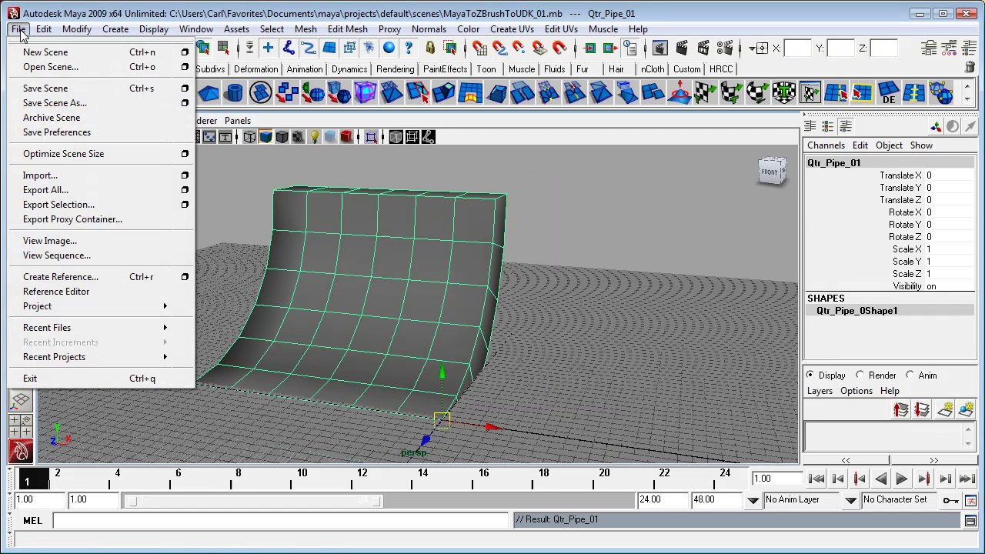
pyautogui.click(55, 104)
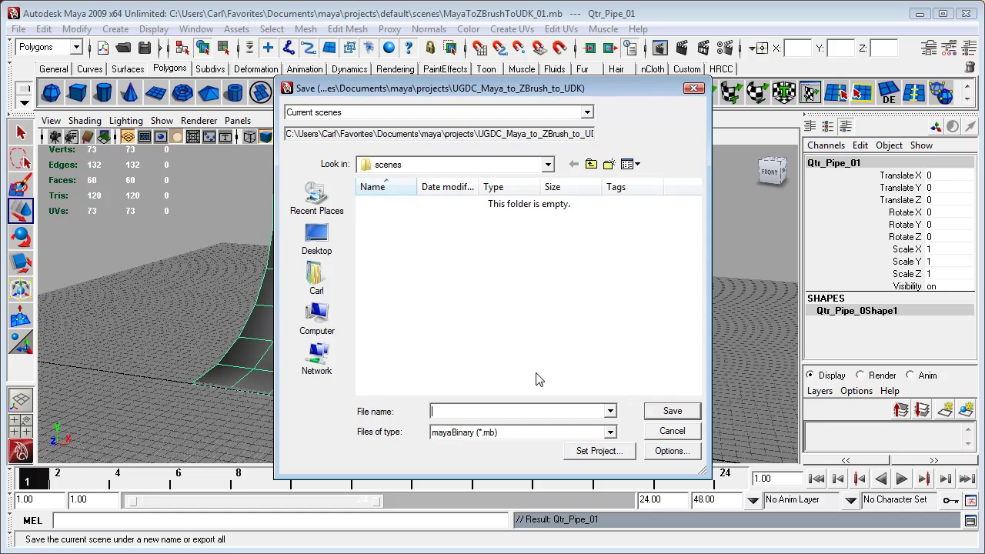
pyautogui.write('MayaToZBrushToUDK01')
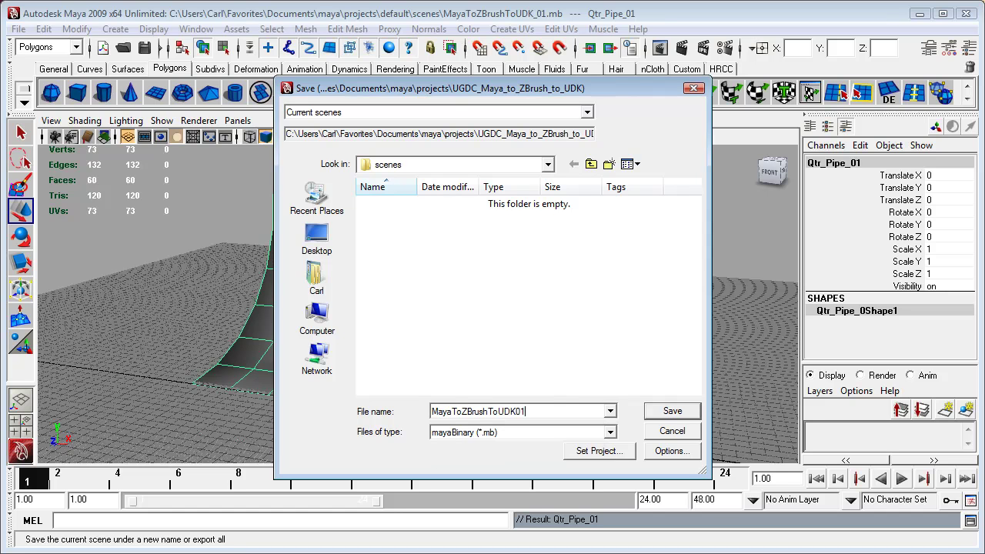
pyautogui.press('Tab')
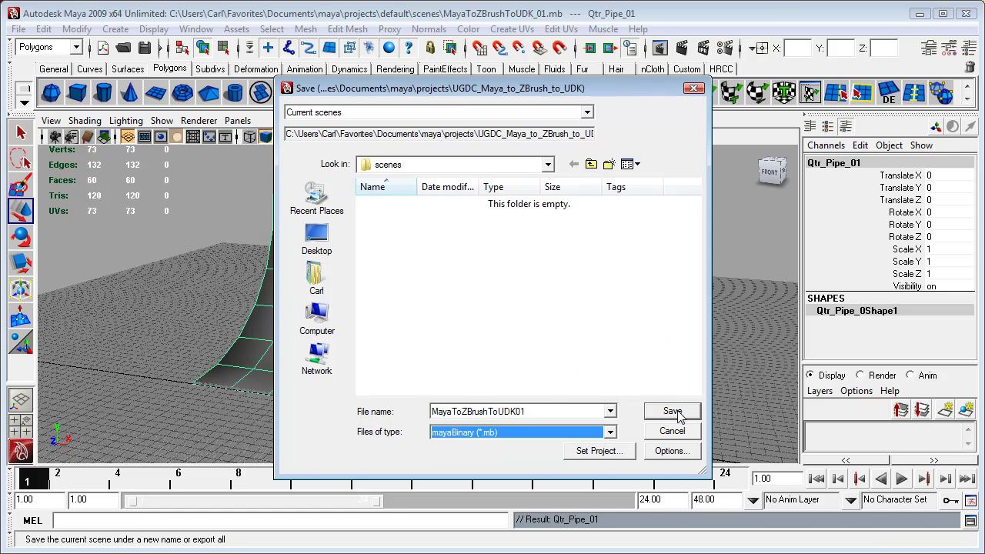
pyautogui.click(673, 413)
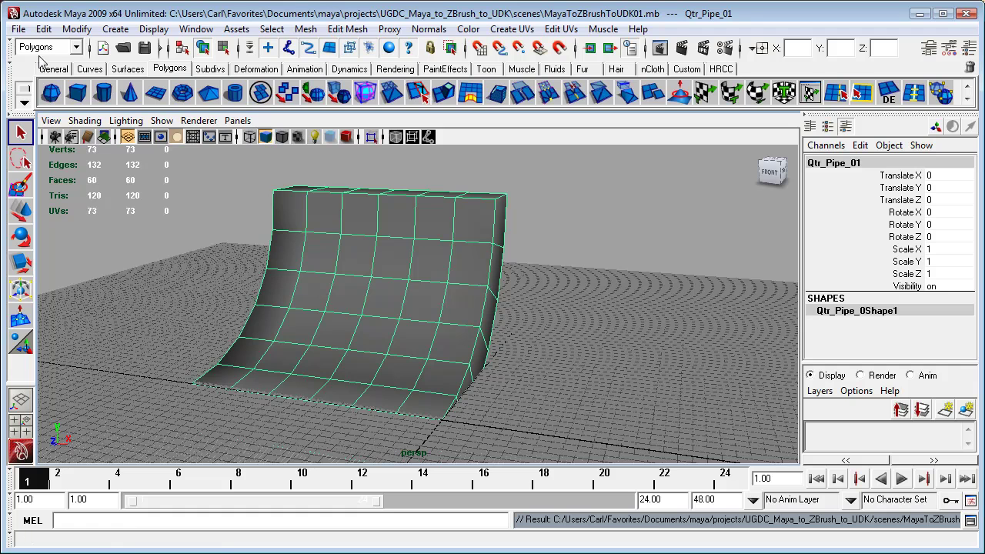
# - Check in the Plug-in Manager whether the objExport.mll plug-in is loaded and set to auto load, and close the manager
pyautogui.click(146, 29)
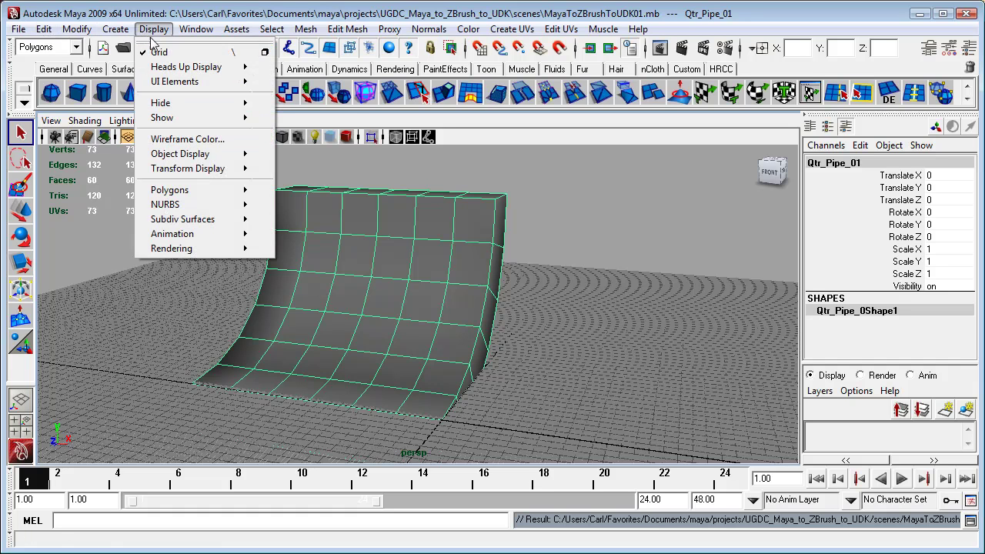
pyautogui.moveTo(196, 29)
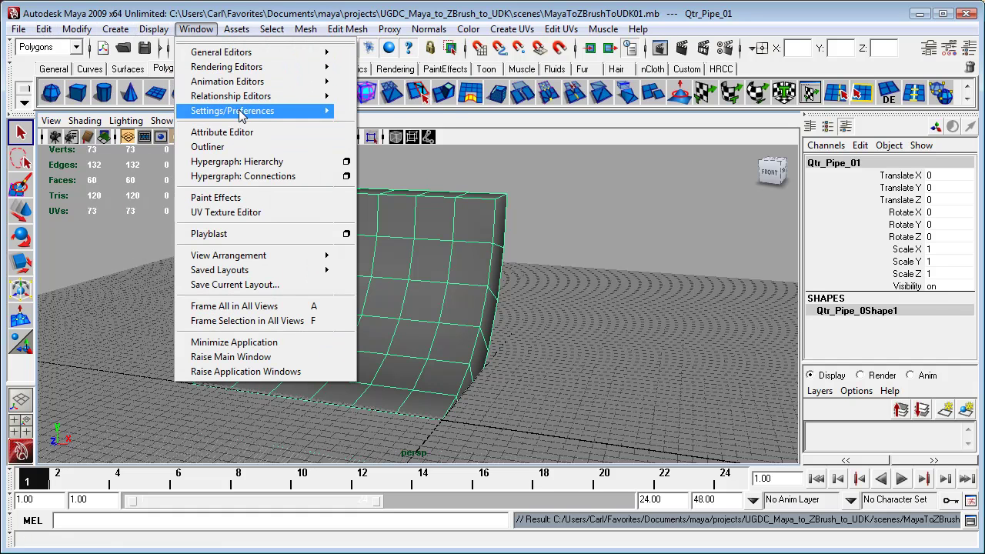
pyautogui.moveTo(245, 111)
pyautogui.click(394, 250)
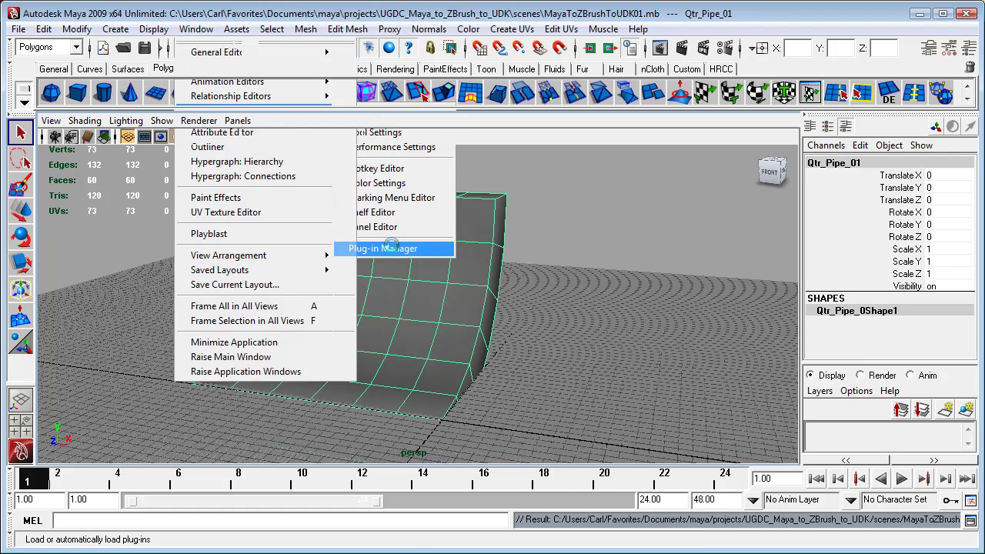
pyautogui.moveTo(561, 321); pyautogui.dragTo(597, 85)
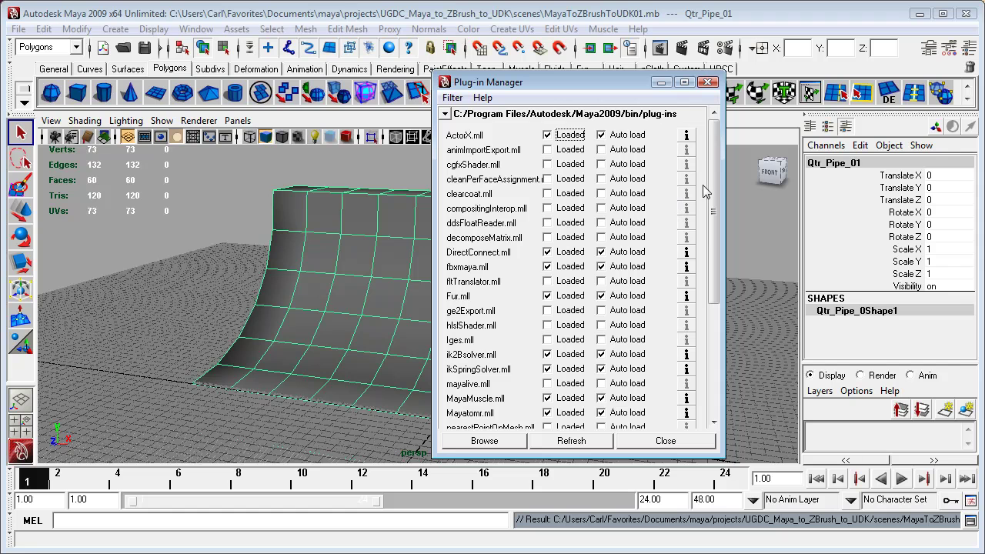
pyautogui.moveTo(715, 184); pyautogui.dragTo(719, 264)
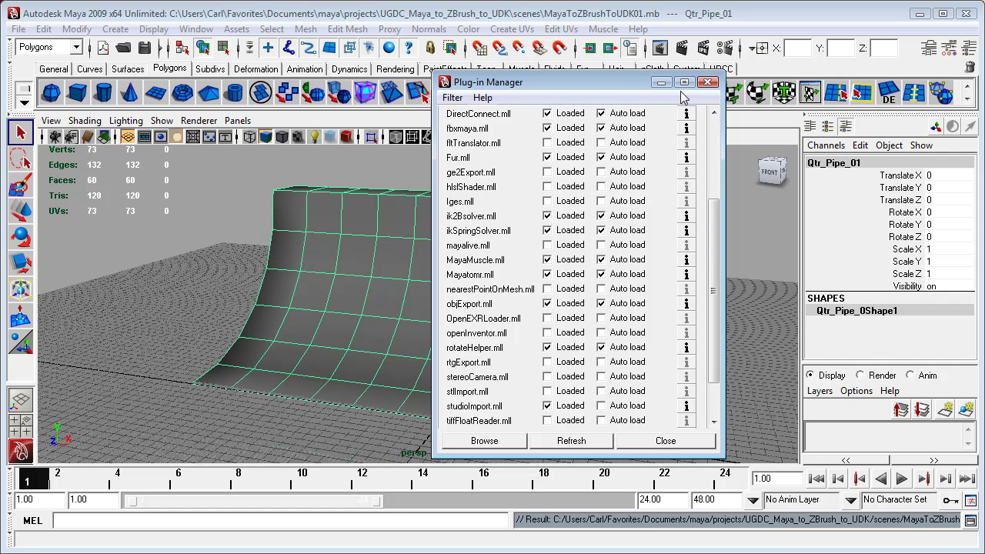
pyautogui.click(708, 82)
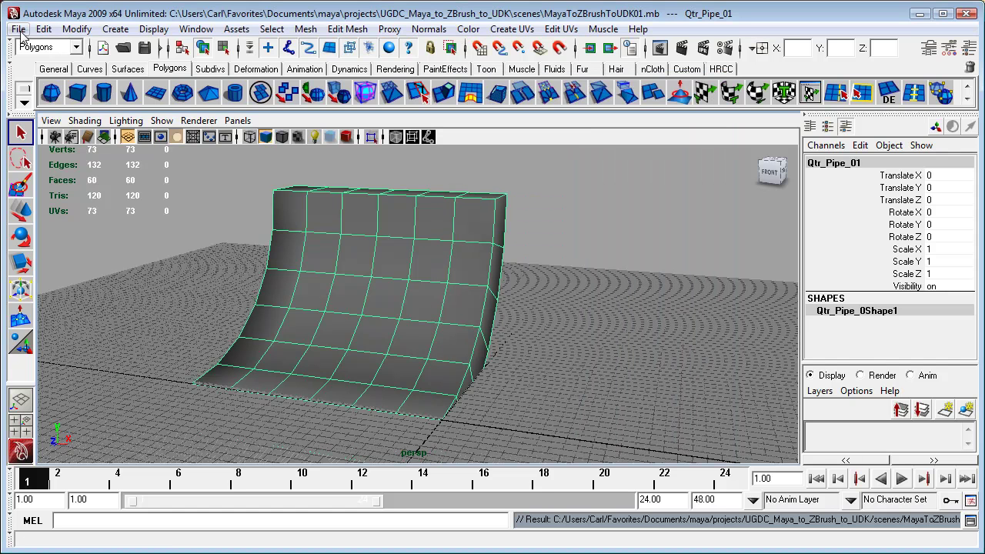
# - Open the export options for the selected quarter pipe with the OBJexport file type and turn on Smoothing and Normals
pyautogui.click(19, 31)
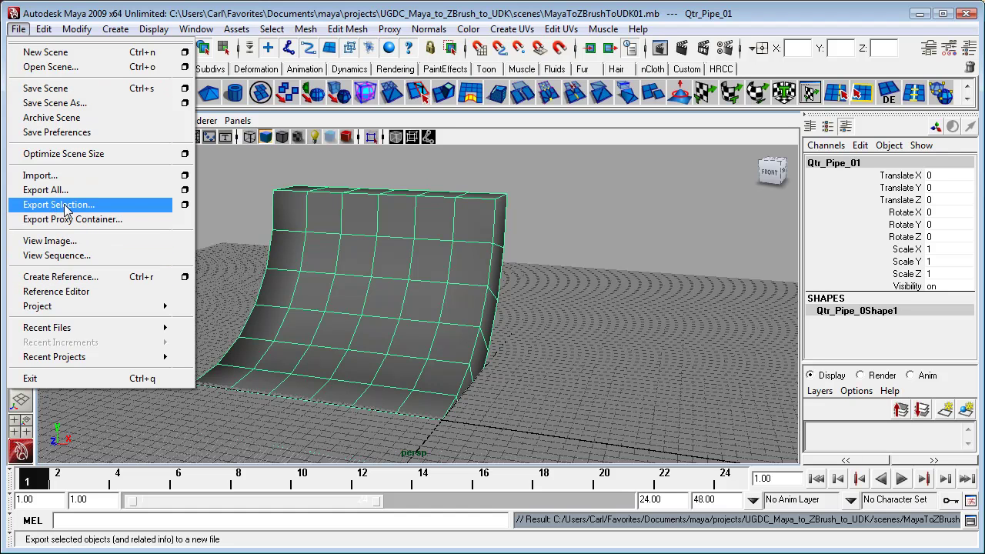
pyautogui.click(184, 206)
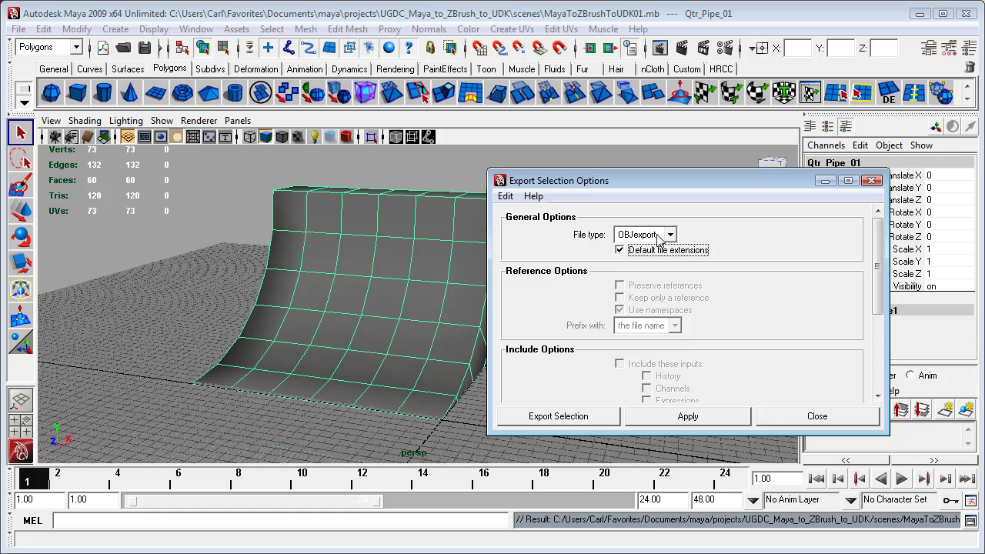
pyautogui.moveTo(877, 253); pyautogui.dragTo(876, 374)
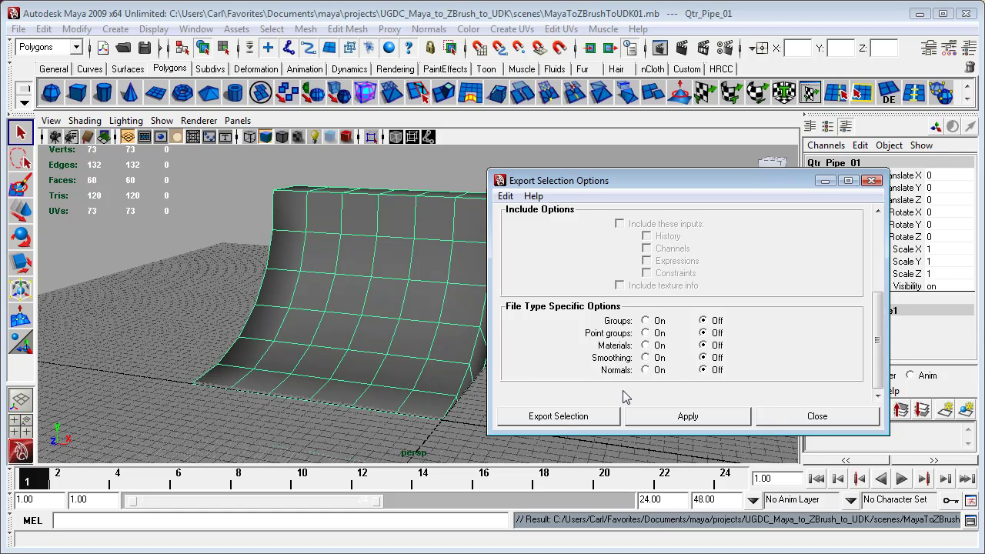
pyautogui.click(646, 358)
pyautogui.click(647, 371)
# - Export the selected quarter pipe as an OBJ file named MayaZBrushUDK01 into the project's data folder
pyautogui.click(559, 417)
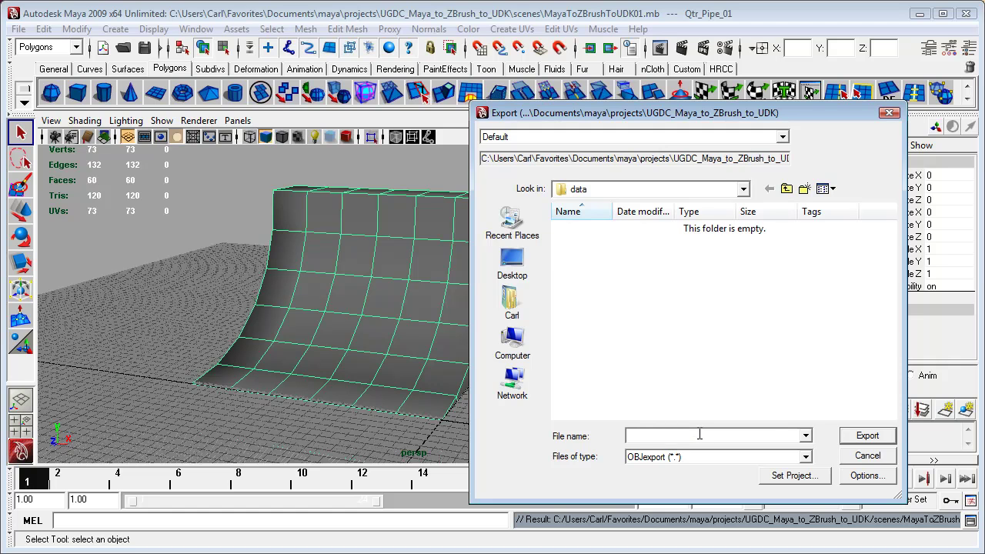
pyautogui.write('MayaZBrushUDK01')
pyautogui.click(868, 435)
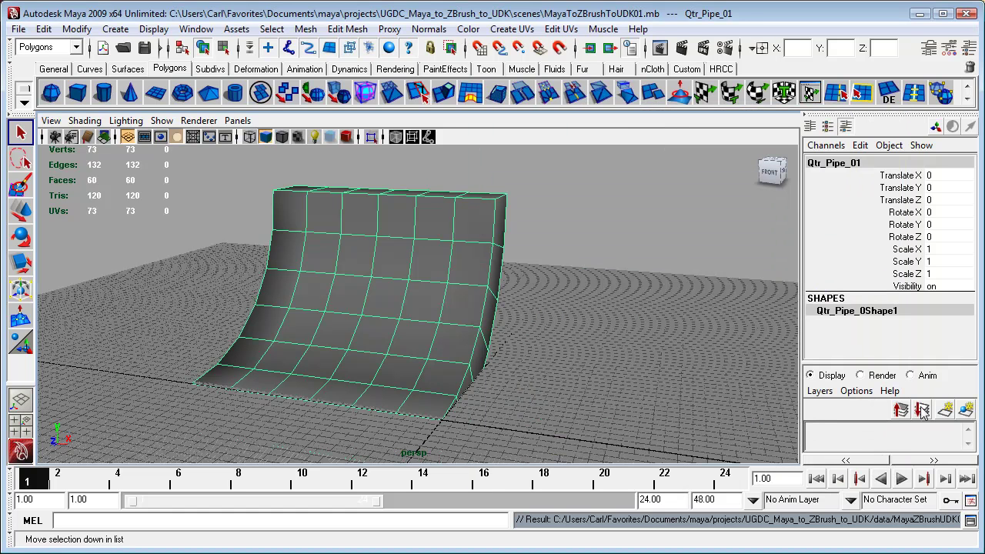